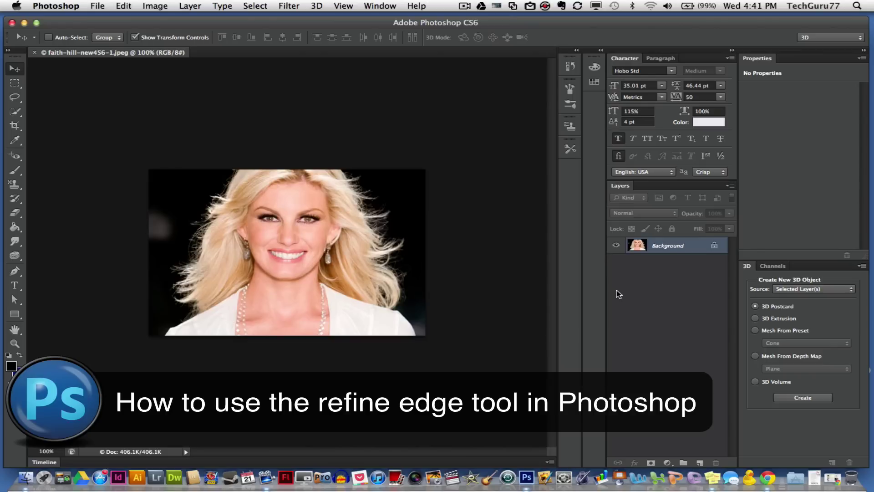
Convert the locked Background into Layer 0 and duplicate it as Layer 0 copy.
double_click(663, 246)
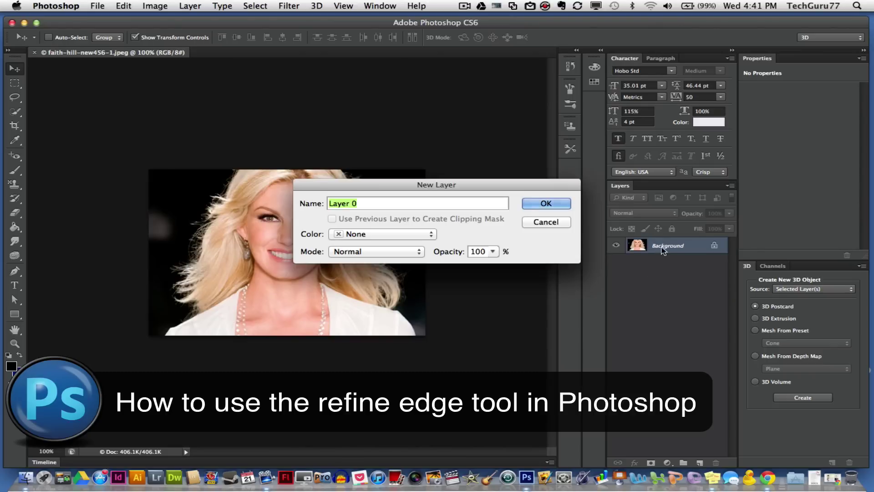
click(558, 203)
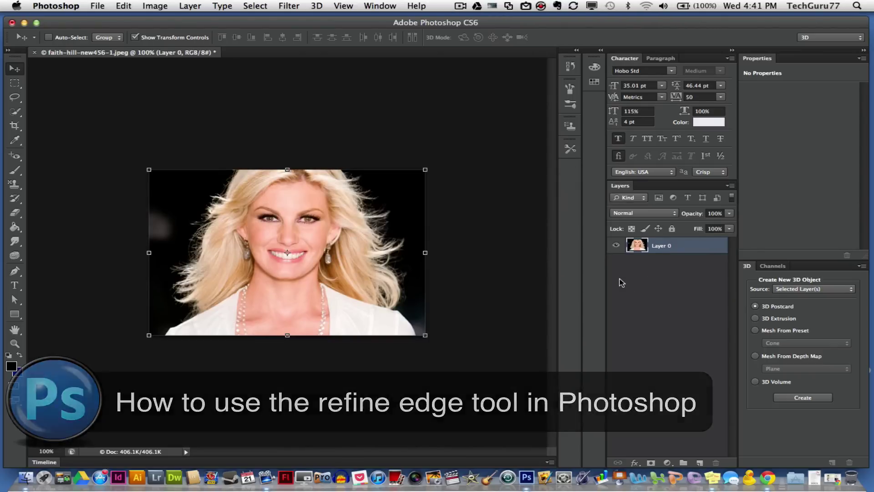
right_click(657, 248)
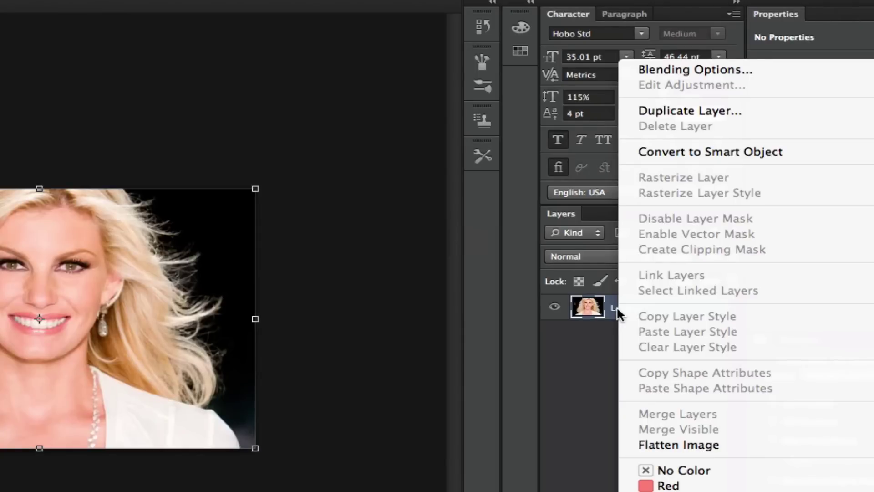
click(672, 113)
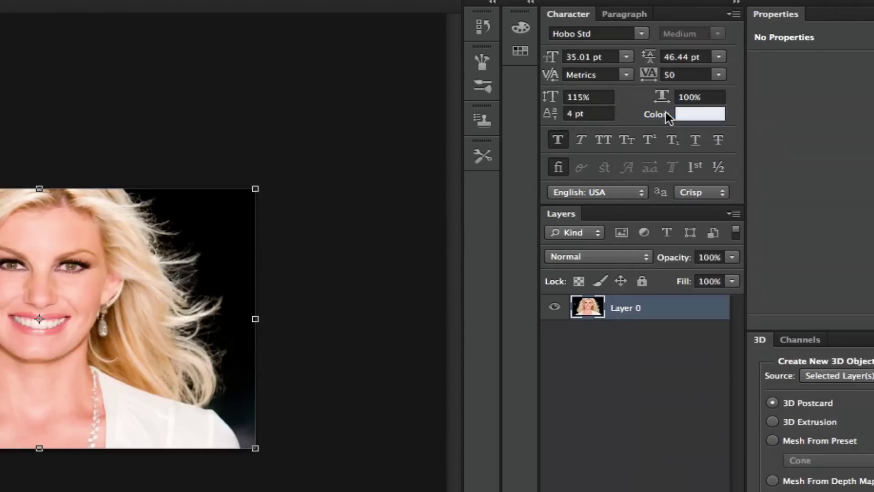
click(459, 225)
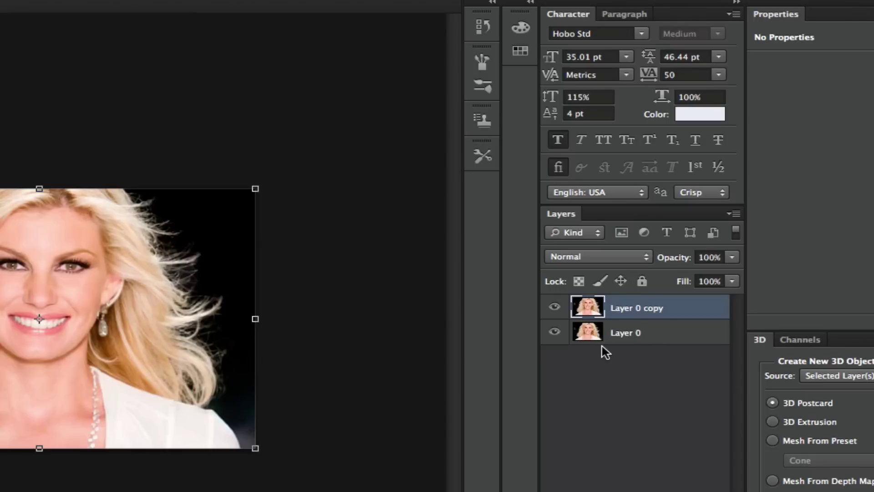
Move Layer 0 copy beneath Layer 0 and hide it.
click(624, 339)
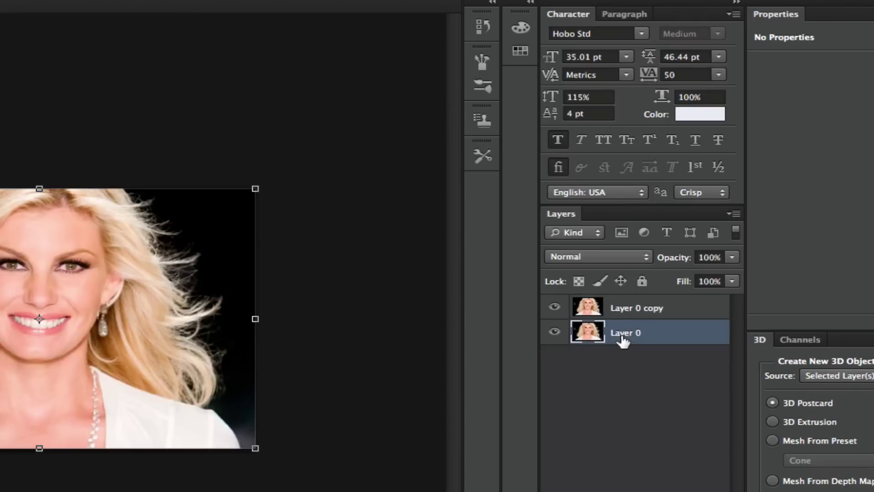
drag(628, 308, 611, 358)
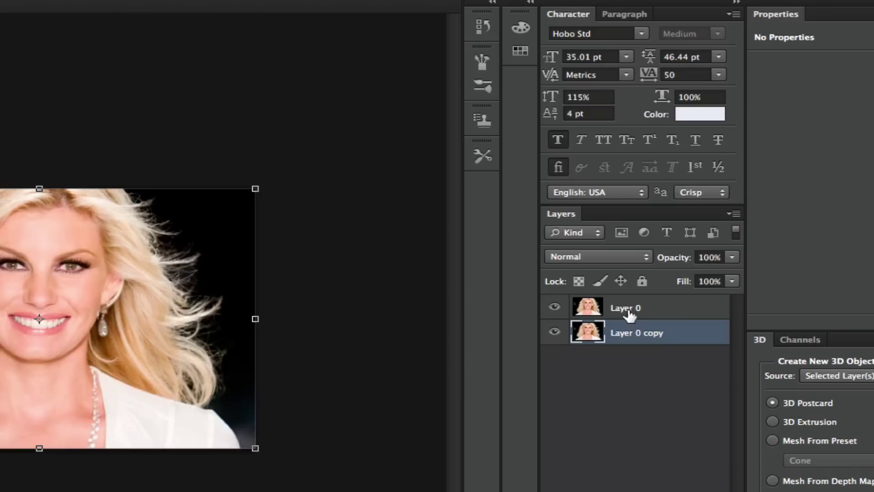
click(629, 314)
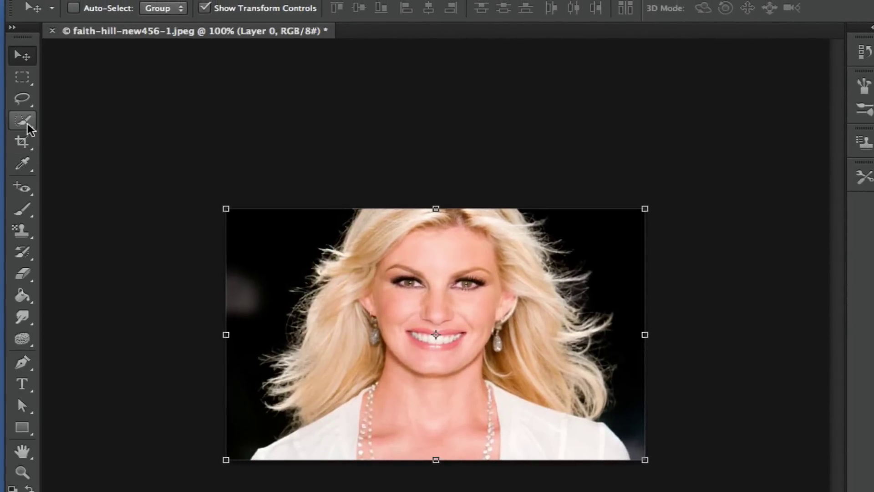
With the Quick Selection Tool, select the face, hair, chest and right-side hair.
click(27, 123)
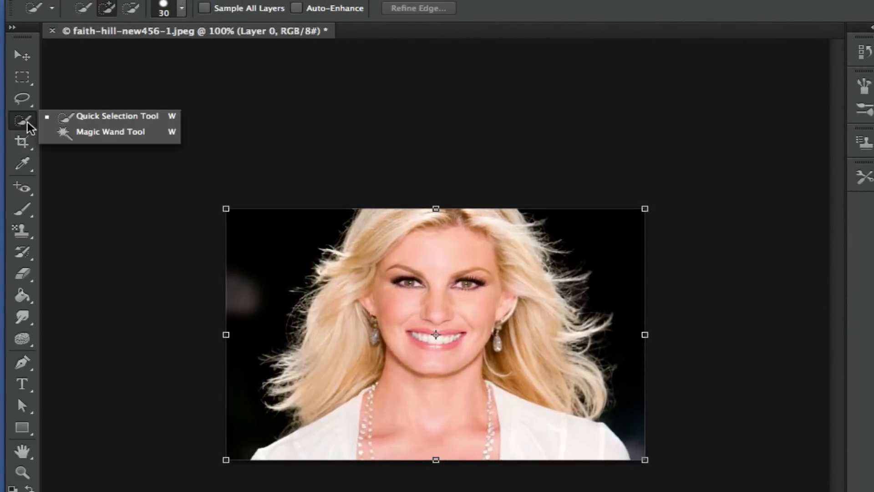
click(84, 120)
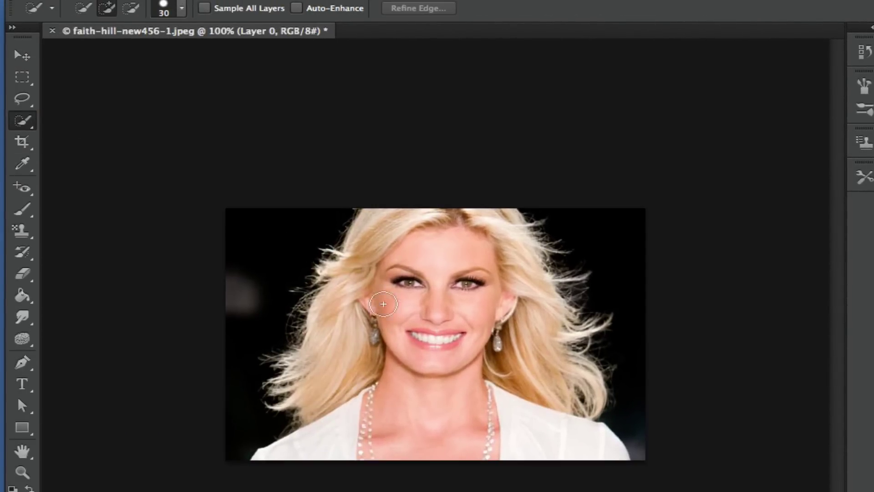
click(409, 334)
mouse_move(410, 335)
mouse_down()
mouse_move(399, 239)
mouse_move(448, 227)
mouse_move(488, 236)
mouse_move(531, 428)
mouse_up()
mouse_move(409, 449)
mouse_down()
mouse_move(325, 444)
mouse_move(311, 391)
mouse_move(299, 396)
mouse_move(308, 323)
mouse_move(374, 233)
mouse_move(452, 217)
mouse_move(505, 249)
mouse_move(547, 326)
mouse_move(529, 241)
mouse_up()
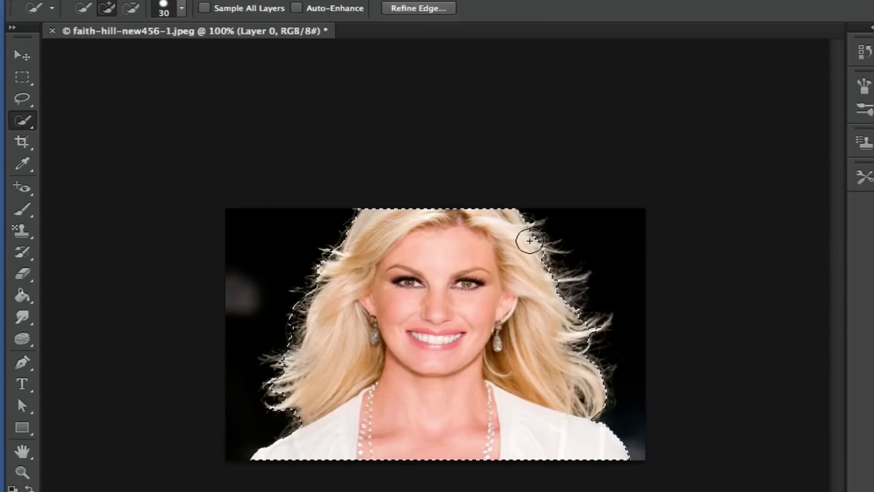
drag(569, 308, 549, 262)
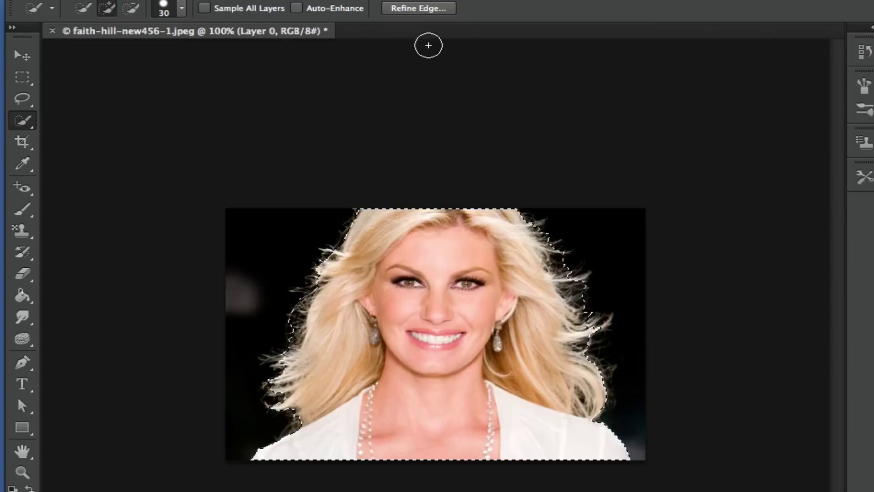
Open Refine Edge with Overlay view and Smart Radius at 2.2 px radius.
click(422, 11)
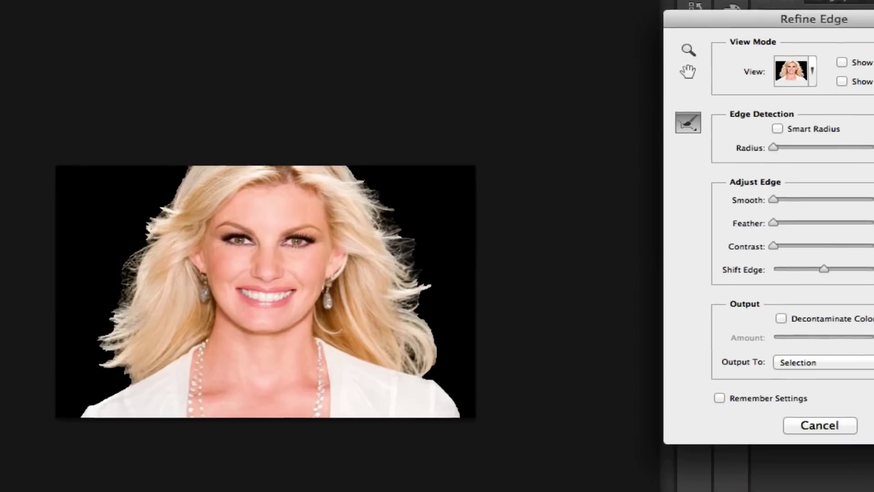
drag(755, 9, 596, 36)
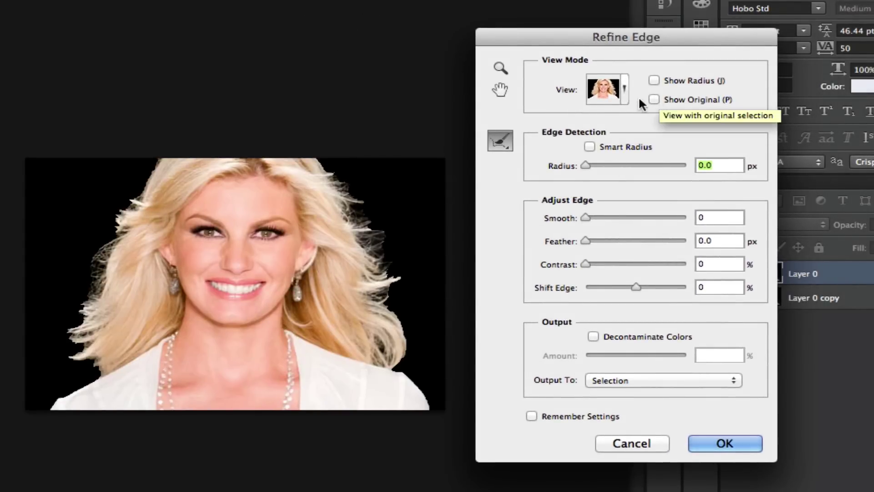
click(625, 90)
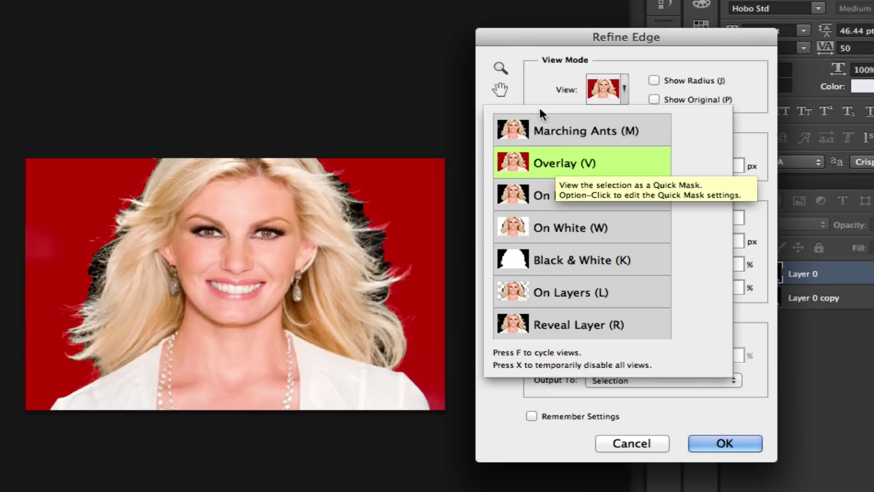
click(544, 70)
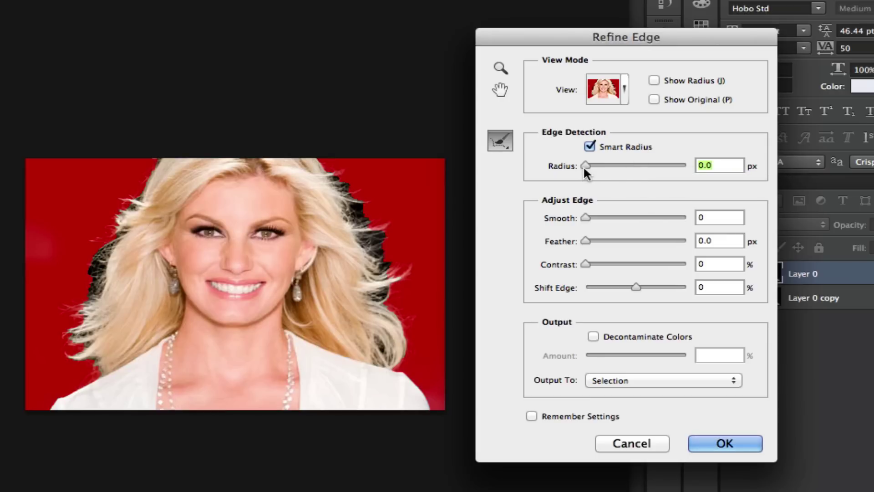
drag(584, 167, 596, 168)
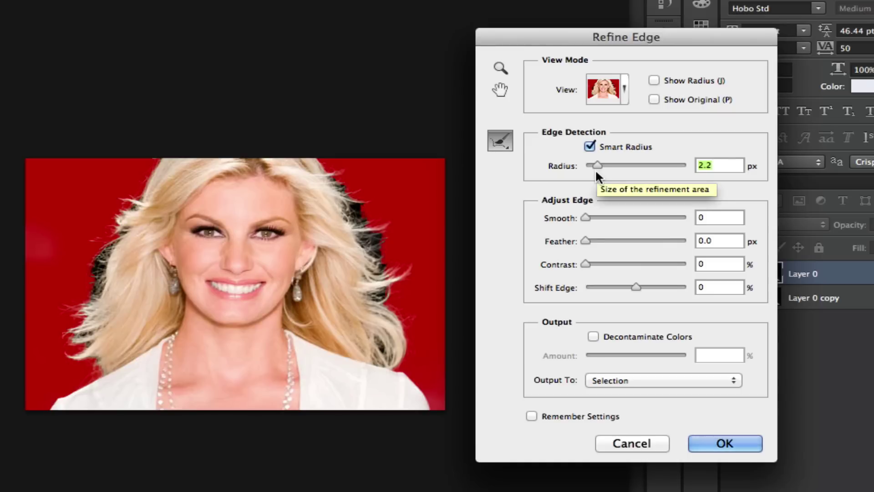
Use the Refine Radius Tool along the left and right hair edges to capture loose strands.
click(507, 137)
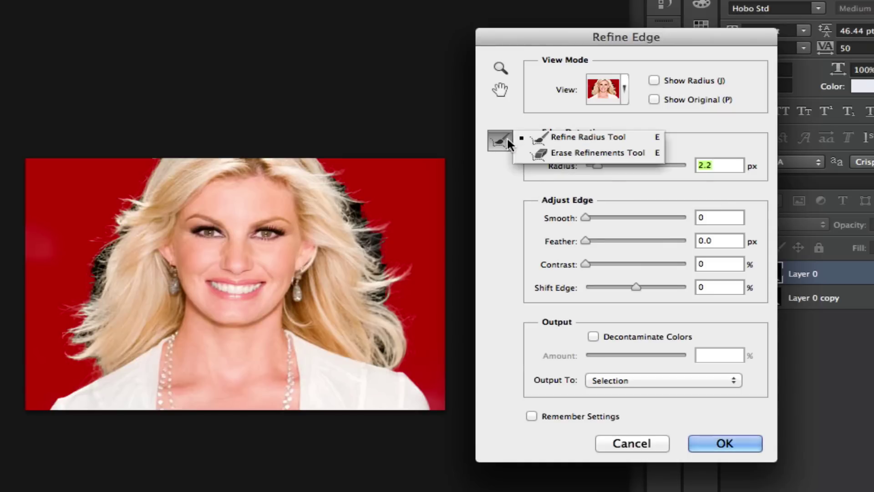
click(546, 139)
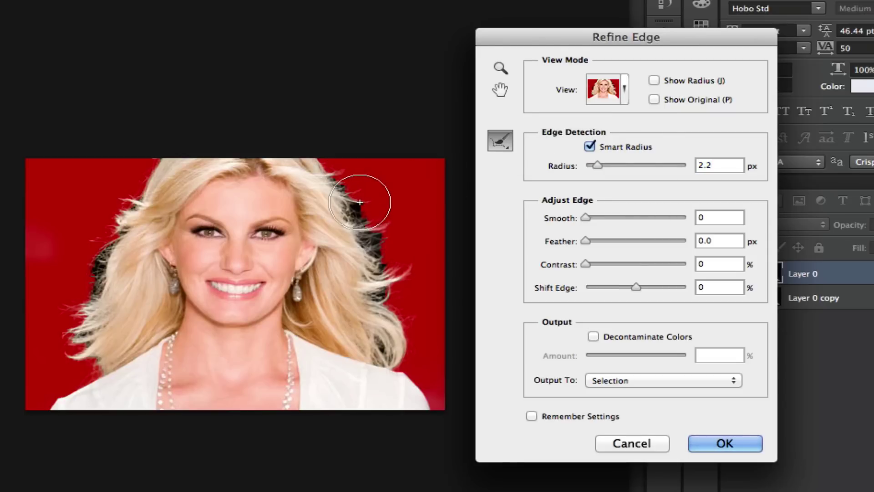
mouse_move(337, 189)
mouse_down()
mouse_move(316, 172)
mouse_move(354, 233)
mouse_move(382, 310)
mouse_move(384, 358)
mouse_up()
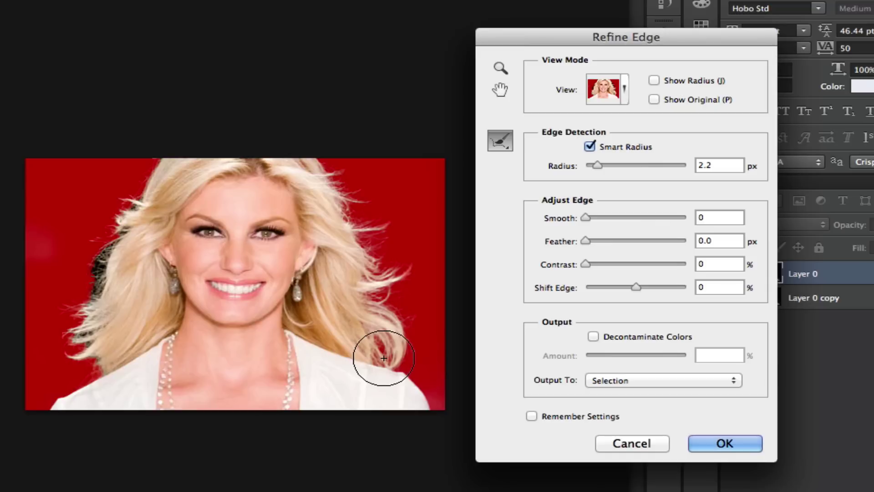
mouse_move(159, 185)
mouse_down()
mouse_move(136, 215)
mouse_move(104, 301)
mouse_move(93, 343)
mouse_move(101, 352)
mouse_up()
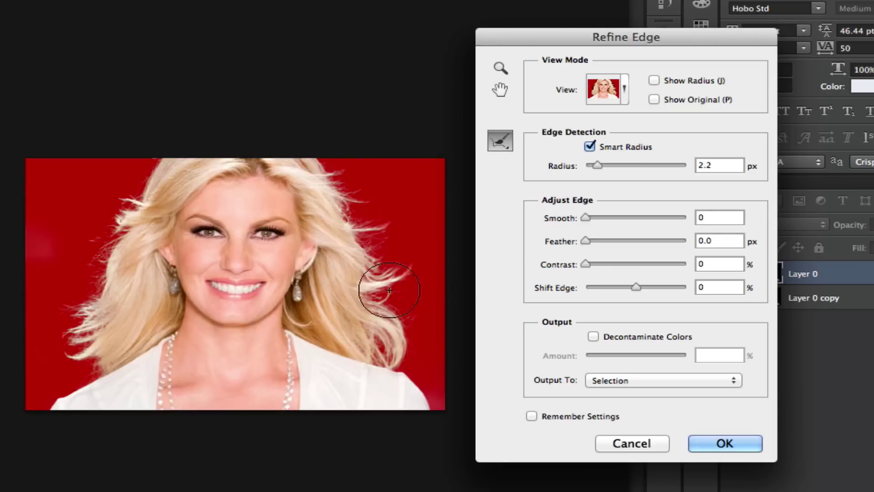
Enable Decontaminate Colors at 50% and output to a new layer with layer mask.
click(593, 336)
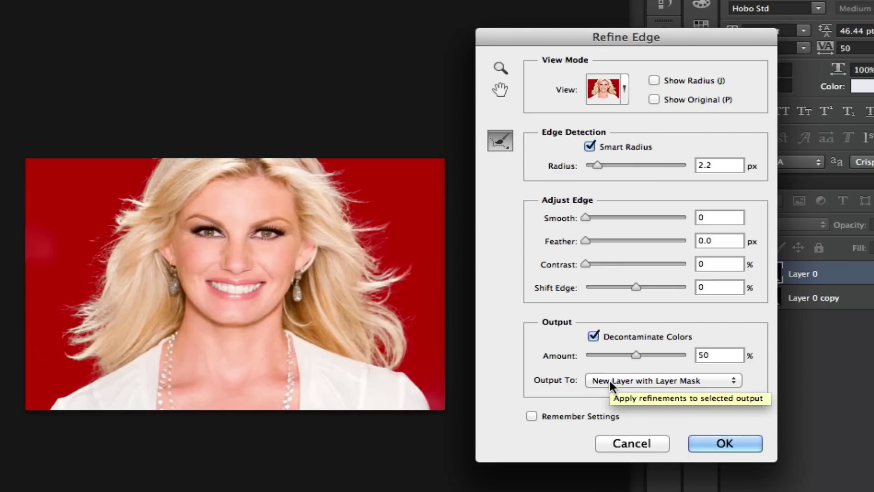
click(708, 444)
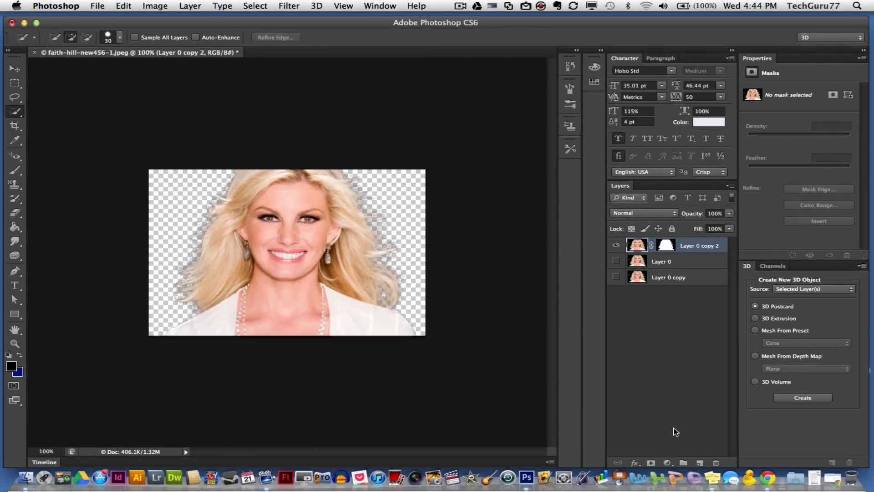
Add a new empty layer at the bottom of the stack and create a Solid Color fill layer.
click(699, 463)
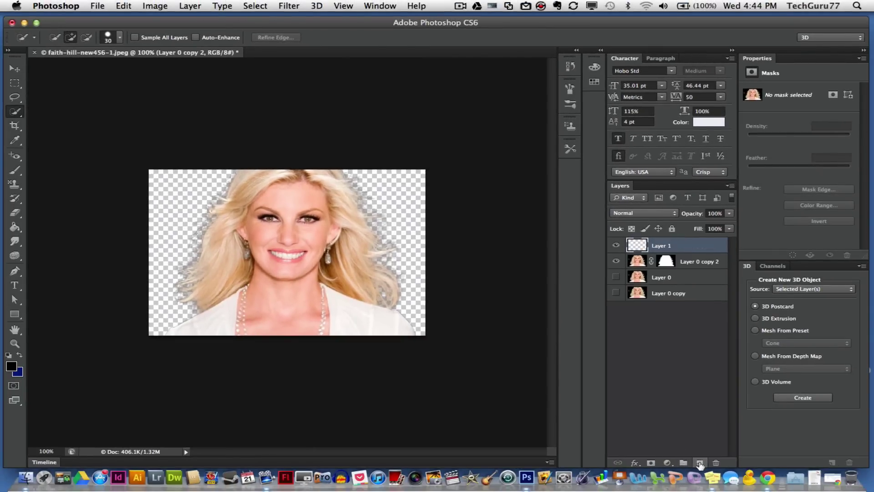
drag(652, 260, 651, 315)
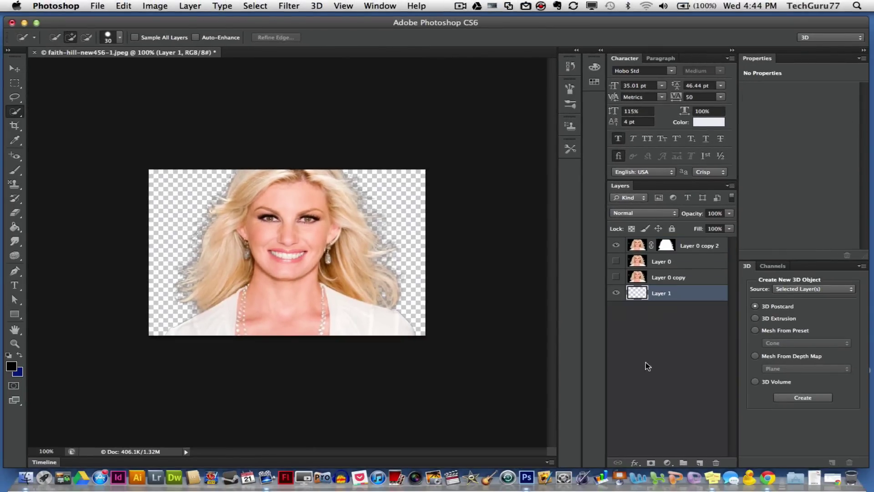
click(667, 463)
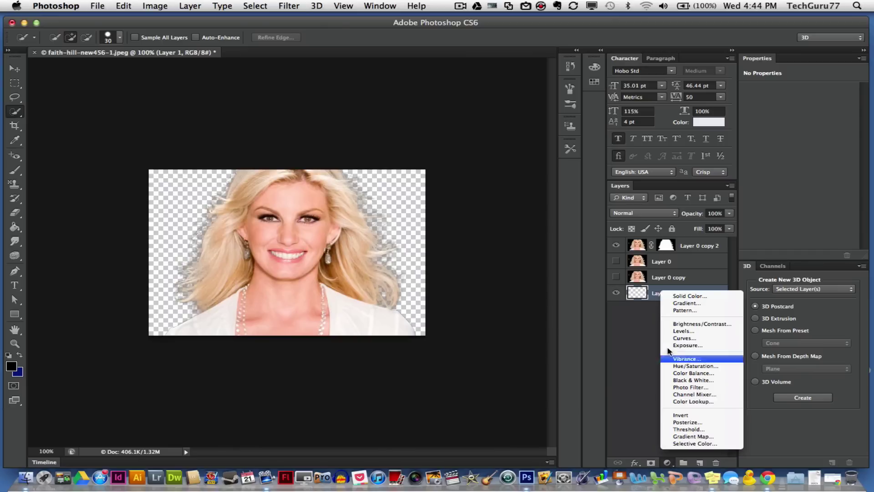
click(671, 295)
Set the fill colour to near-black 040104.
drag(402, 193, 402, 165)
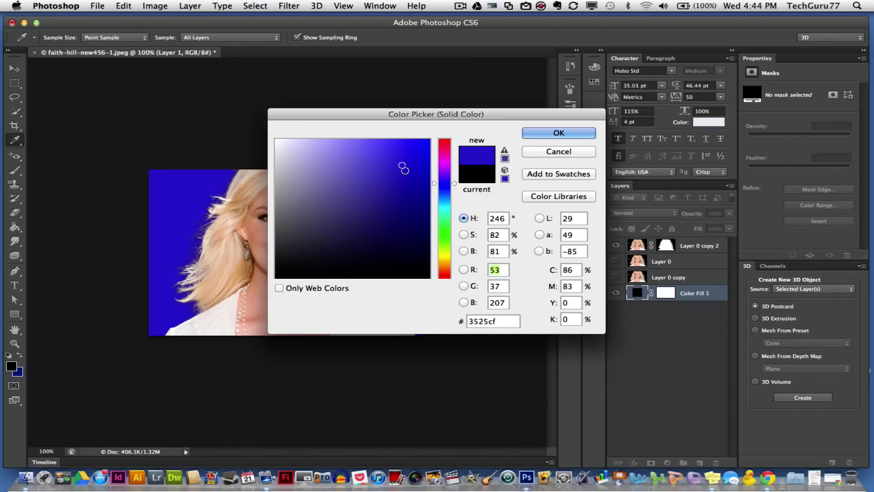
click(444, 164)
click(408, 183)
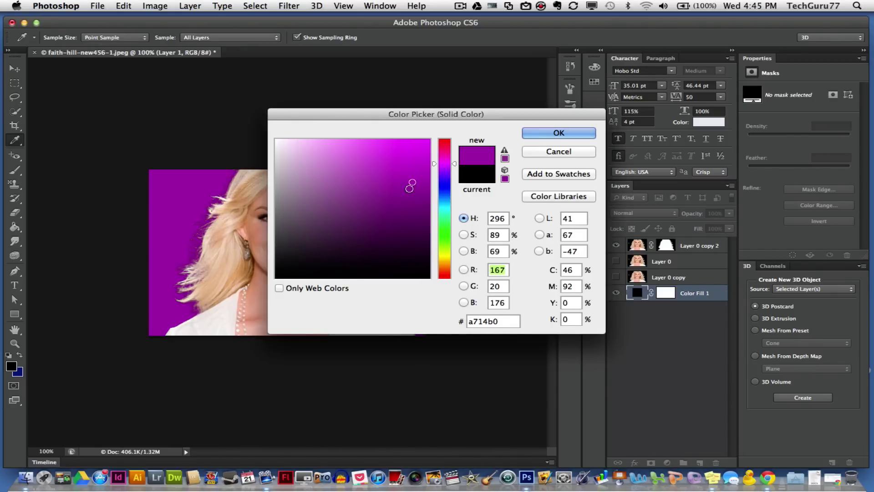
click(406, 276)
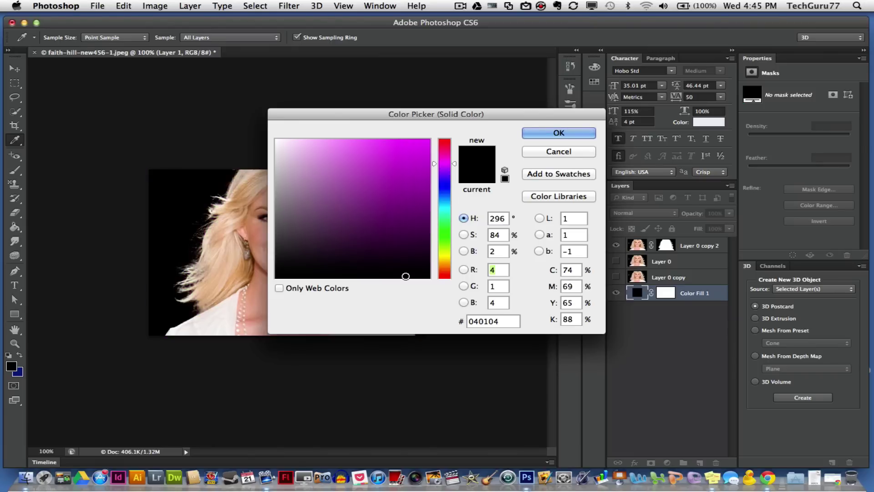
click(542, 133)
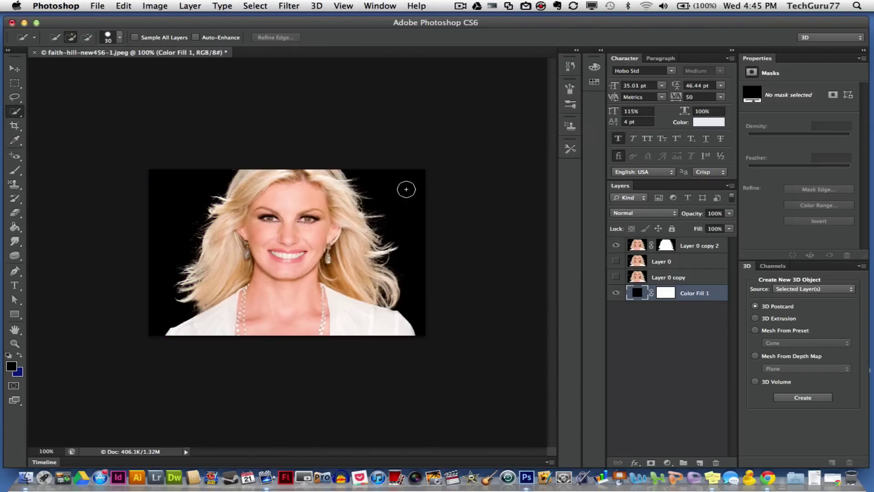